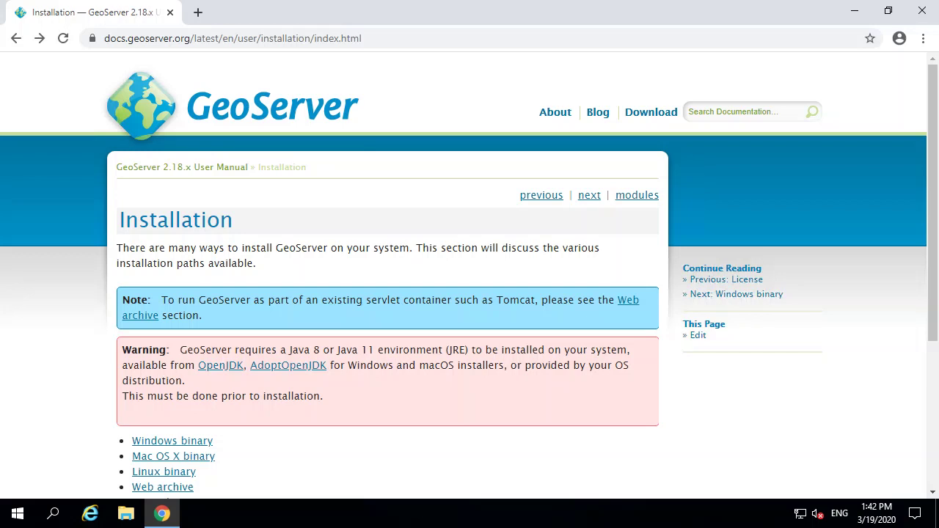
# Step: Highlight the Java 11 environment and JRE requirements in the installation warning
pyautogui.doubleClick(362, 350)
pyautogui.moveTo(363, 350); pyautogui.dragTo(413, 350)
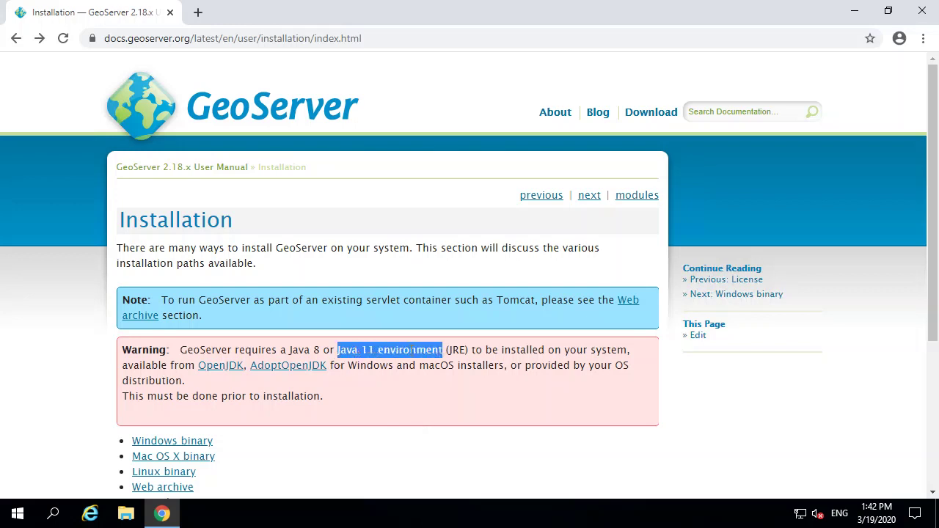
pyautogui.doubleClick(457, 350)
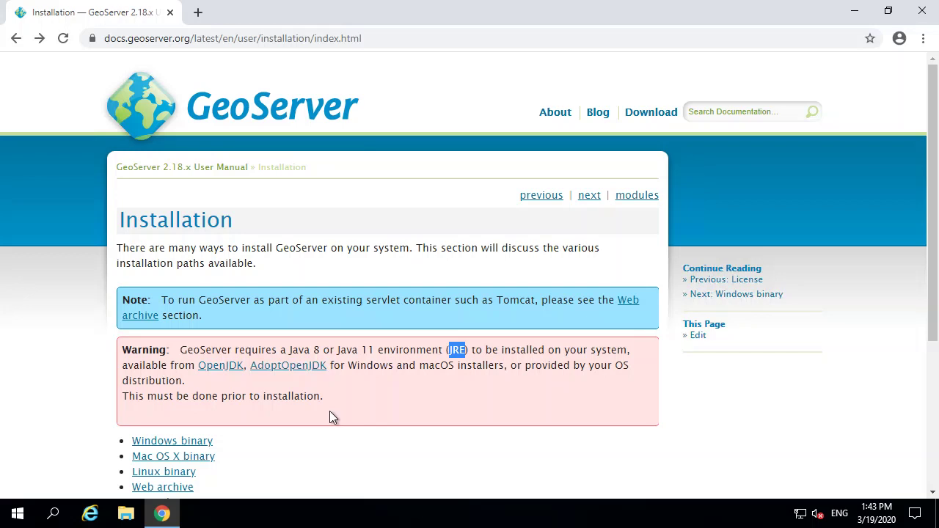
pyautogui.scroll(-3, 337, 415)
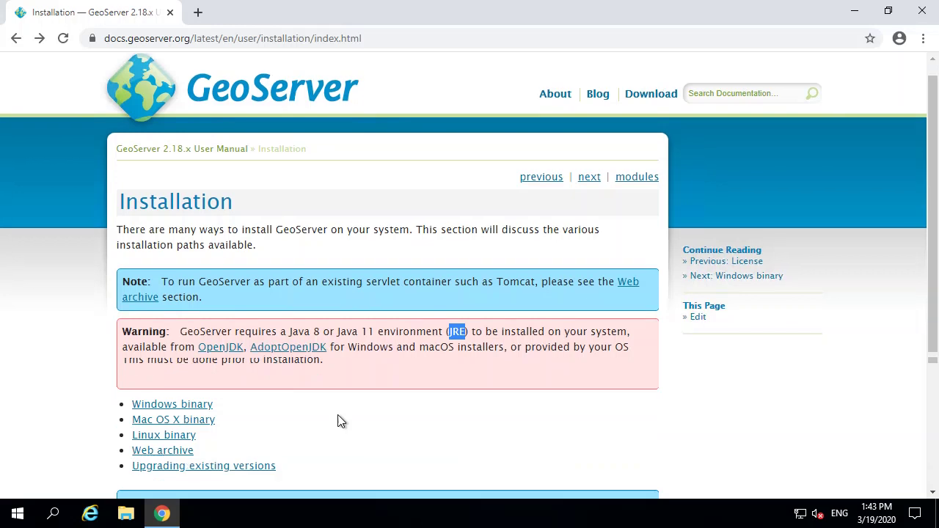
pyautogui.scroll(2, 339, 415)
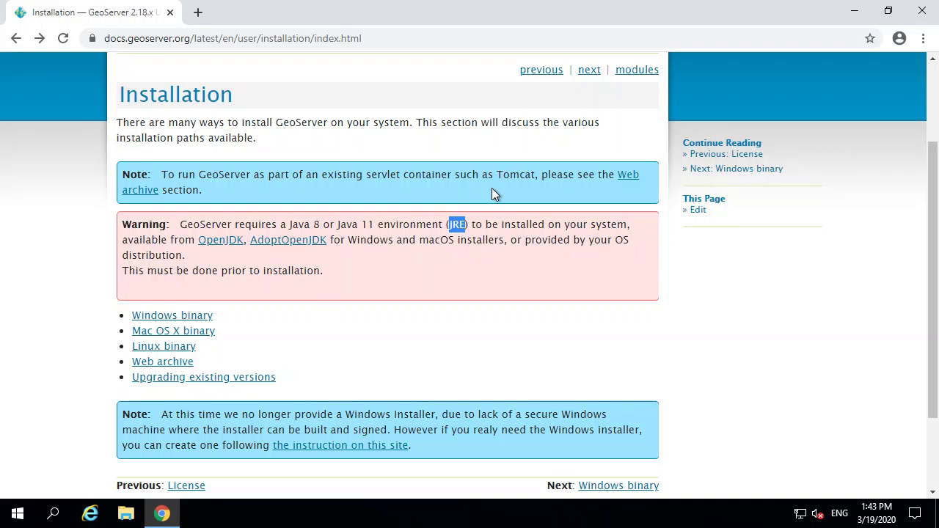
# Step: Highlight Tomcat in the note and open the Web archive instructions, then File Explorer
pyautogui.doubleClick(506, 174)
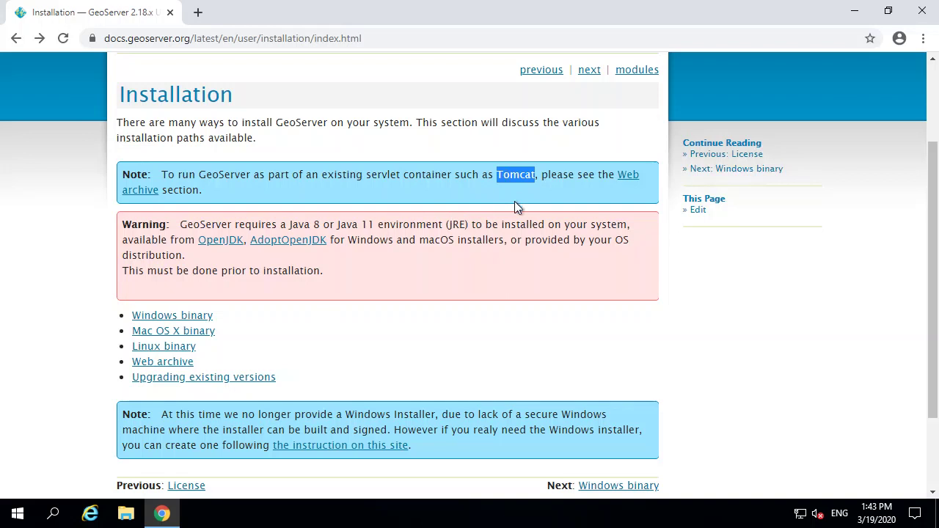
pyautogui.doubleClick(501, 174)
pyautogui.click(398, 491)
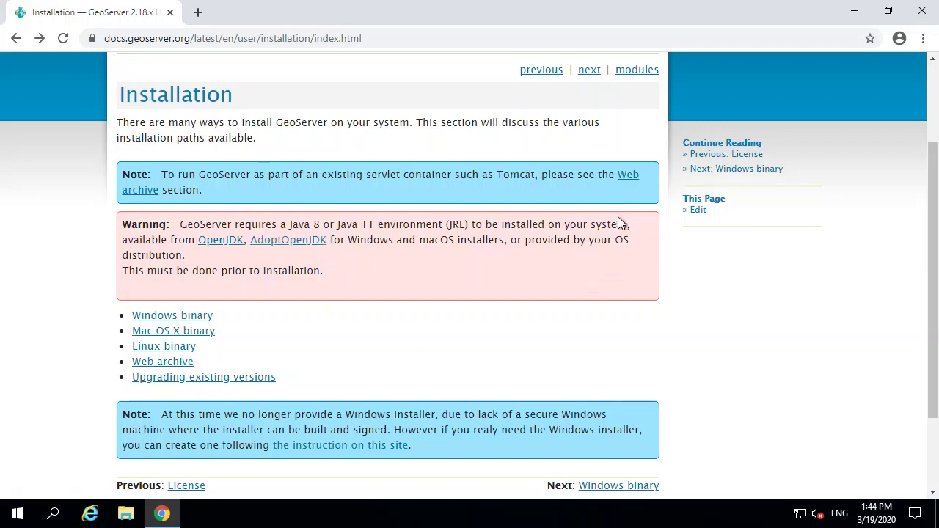
pyautogui.click(629, 179)
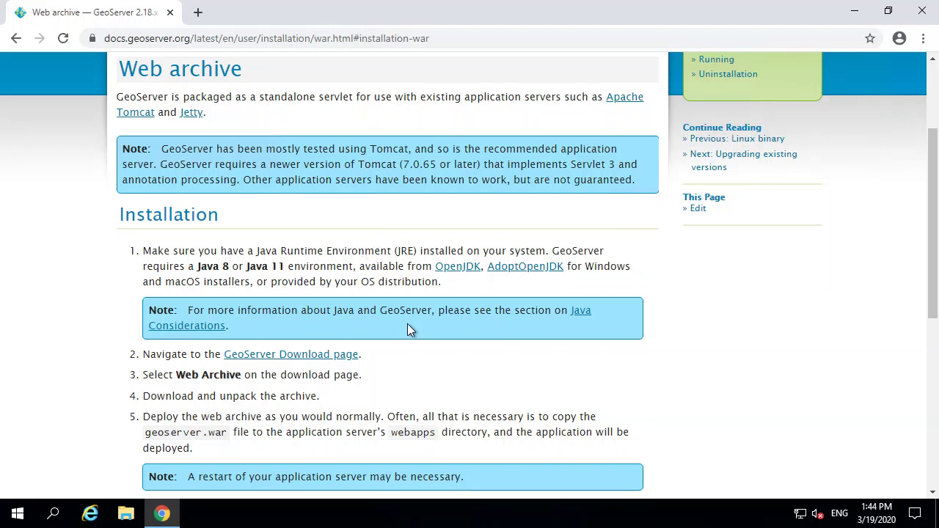
pyautogui.click(126, 513)
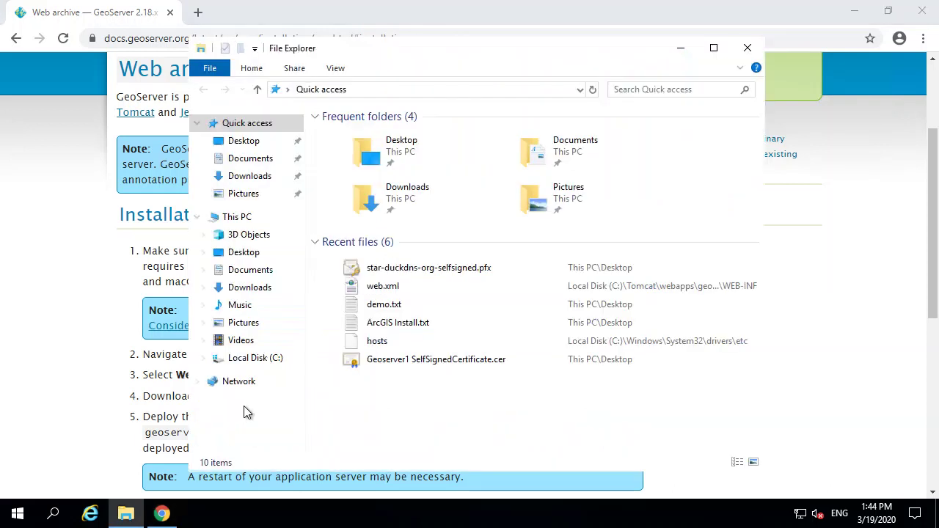
# Step: In Downloads, review the Tomcat, GeoServer war zip and OpenJDK files, then run apache-tomcat-8.5.53.exe
pyautogui.click(250, 176)
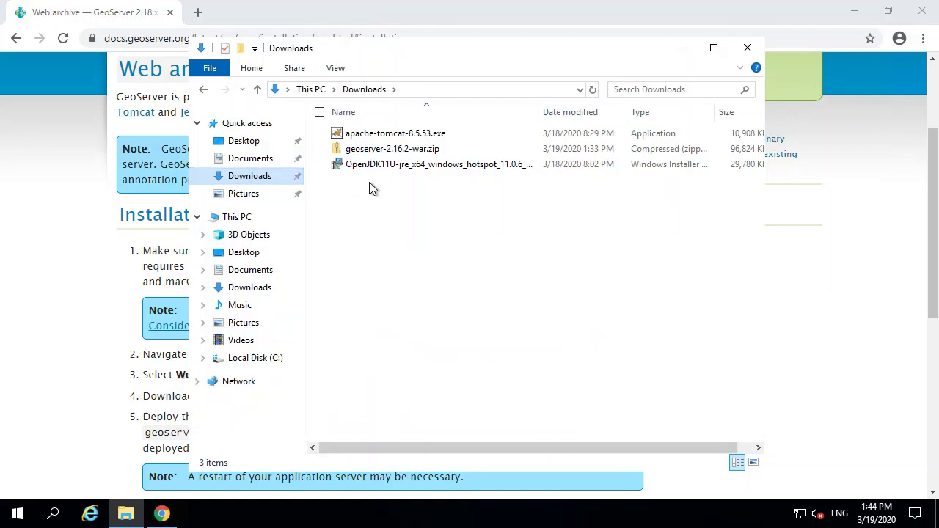
pyautogui.click(404, 134)
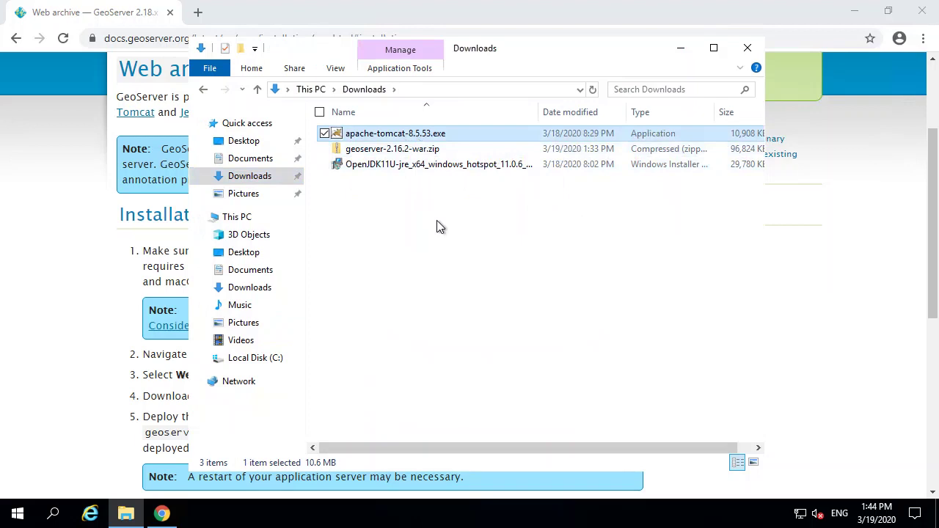
pyautogui.click(349, 149)
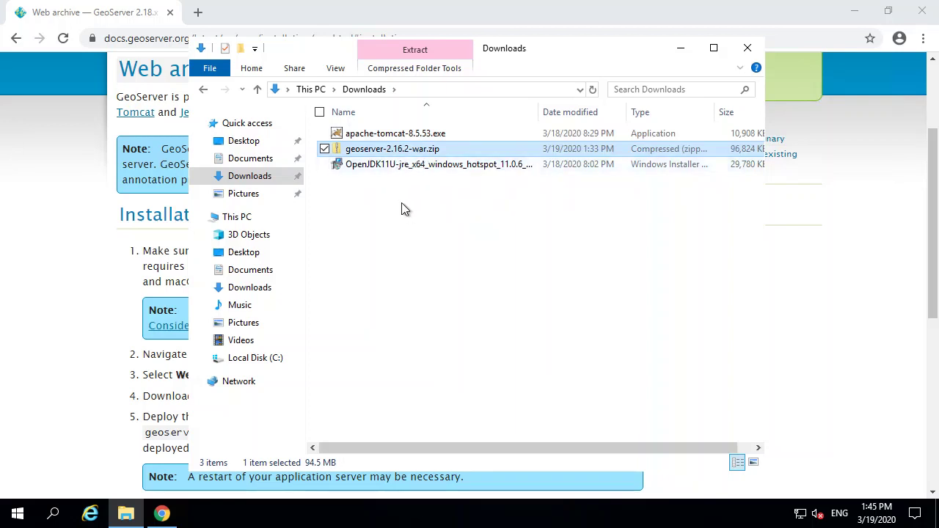
pyautogui.click(402, 168)
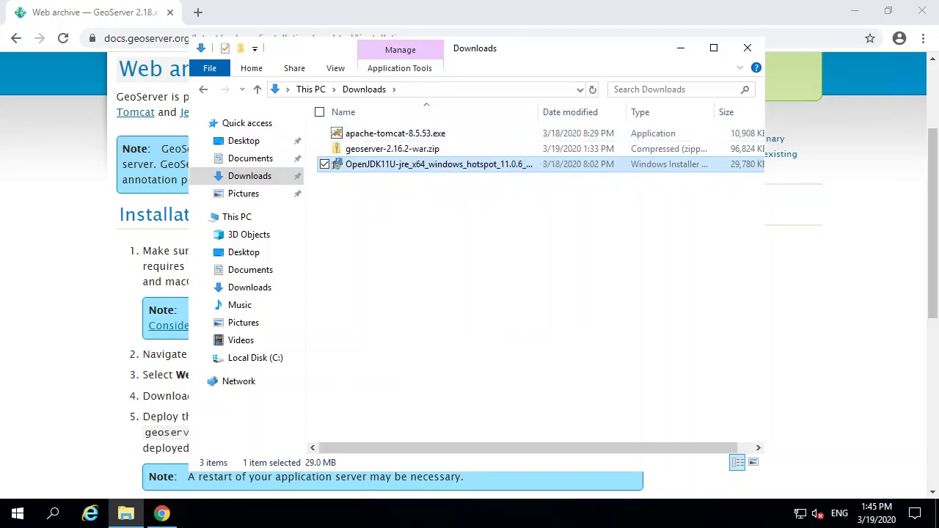
pyautogui.click(382, 133)
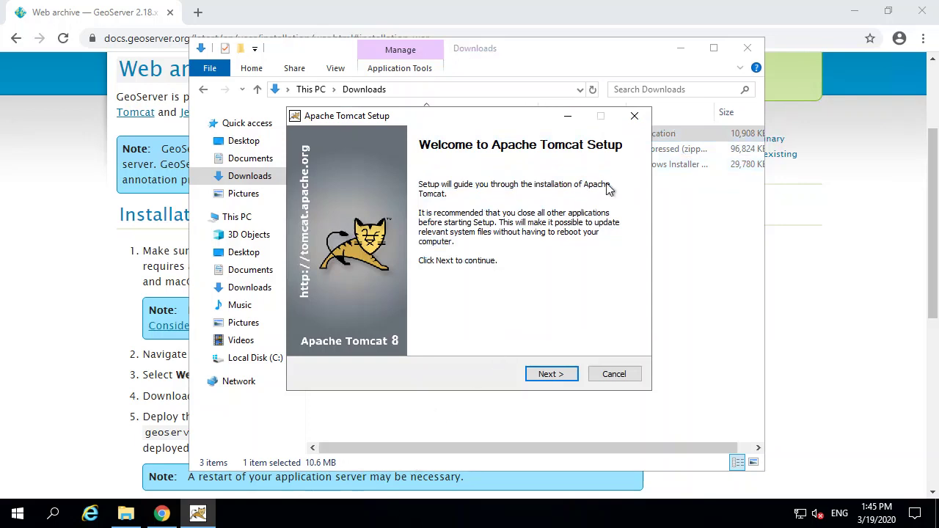
# Step: Accept the Tomcat licence and add the Service Startup and Native components
pyautogui.click(550, 374)
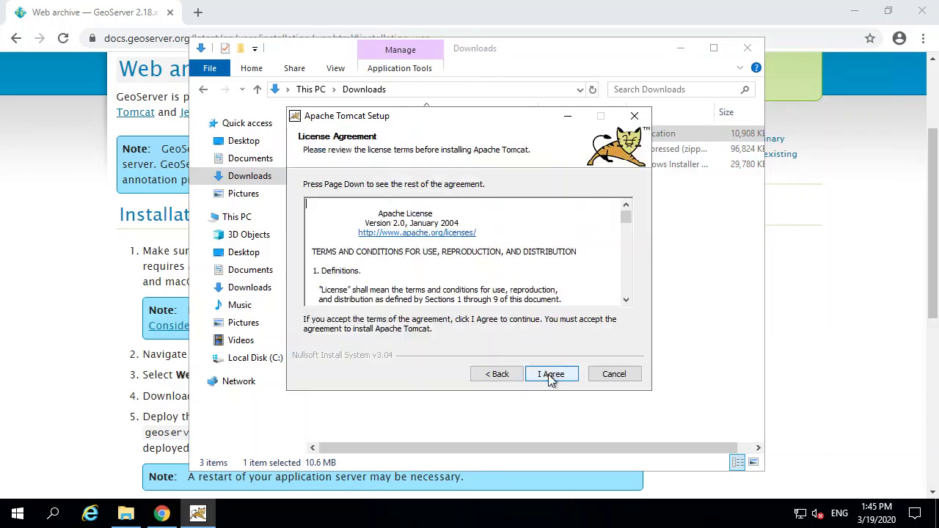
pyautogui.click(551, 374)
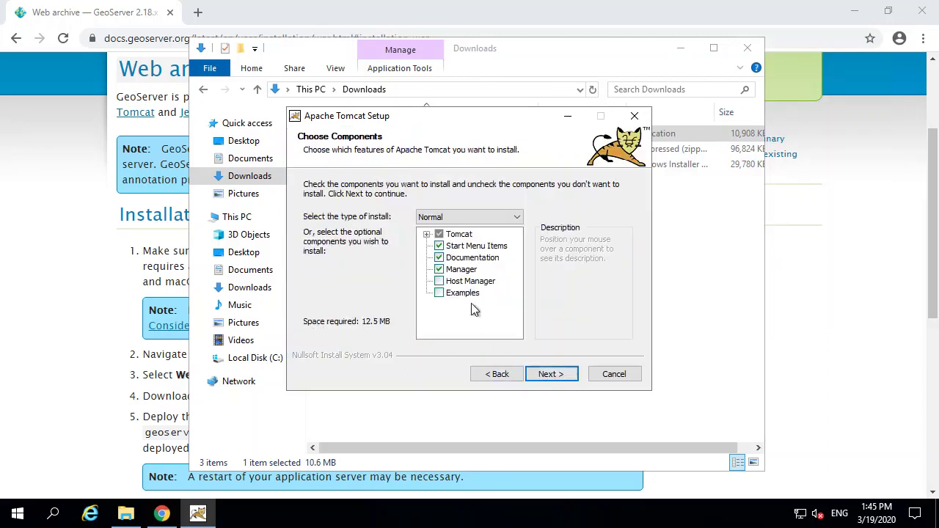
pyautogui.click(426, 234)
pyautogui.click(453, 258)
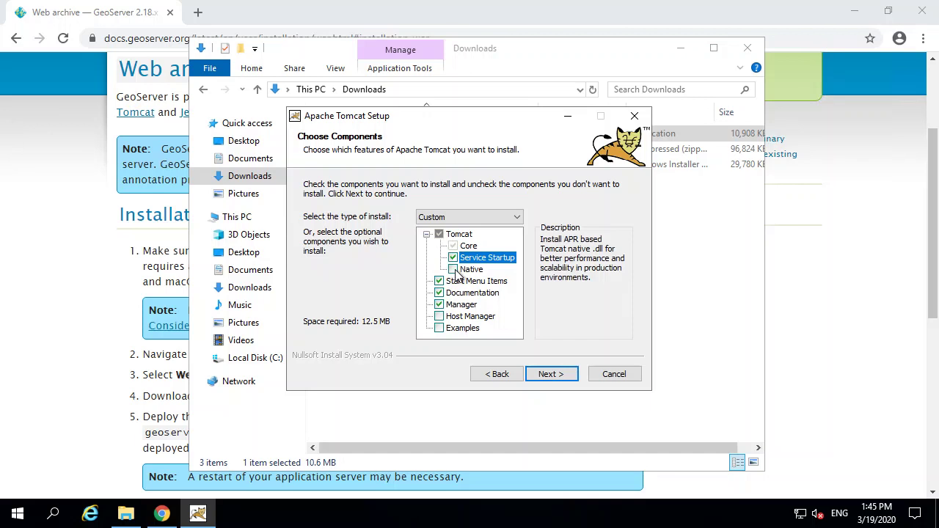
pyautogui.click(454, 270)
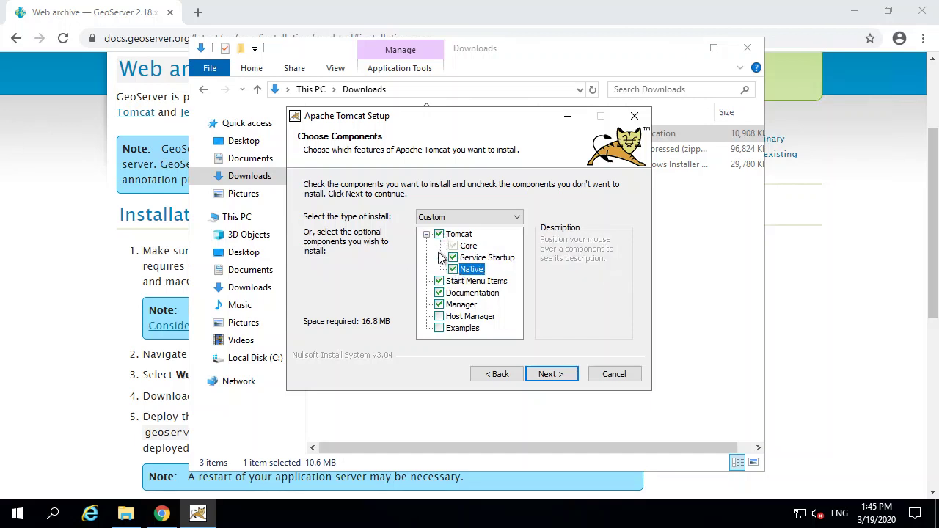
pyautogui.click(552, 376)
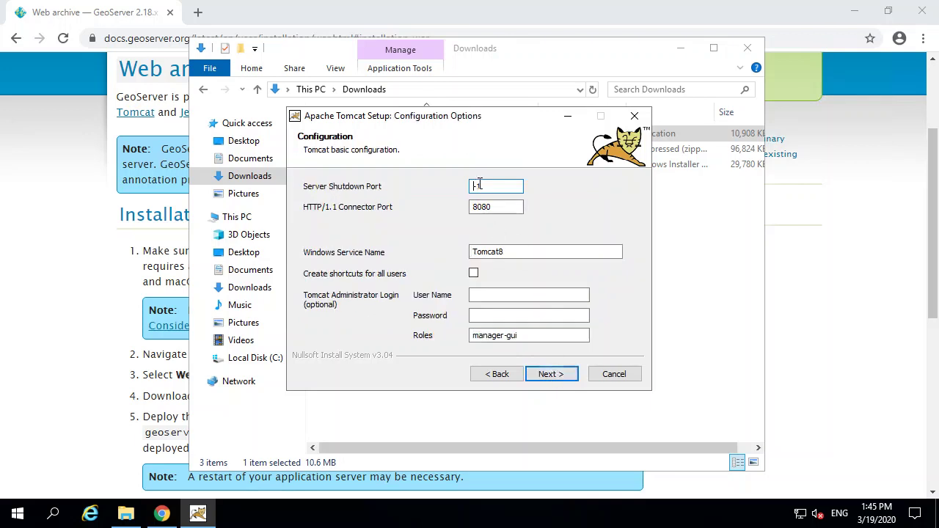
# Step: Keep HTTP port 8080, name the service Geoserver, and enter an administrator user name and password
pyautogui.doubleClick(489, 206)
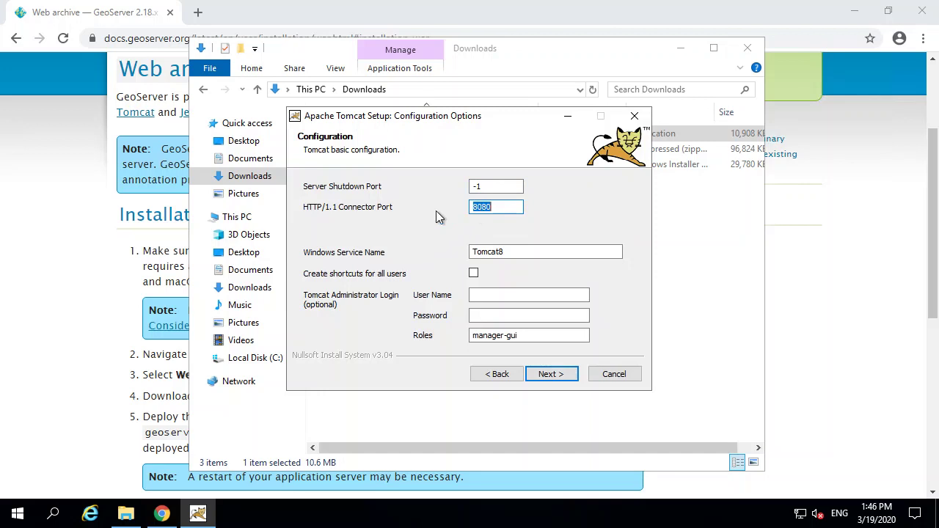
pyautogui.doubleClick(534, 252)
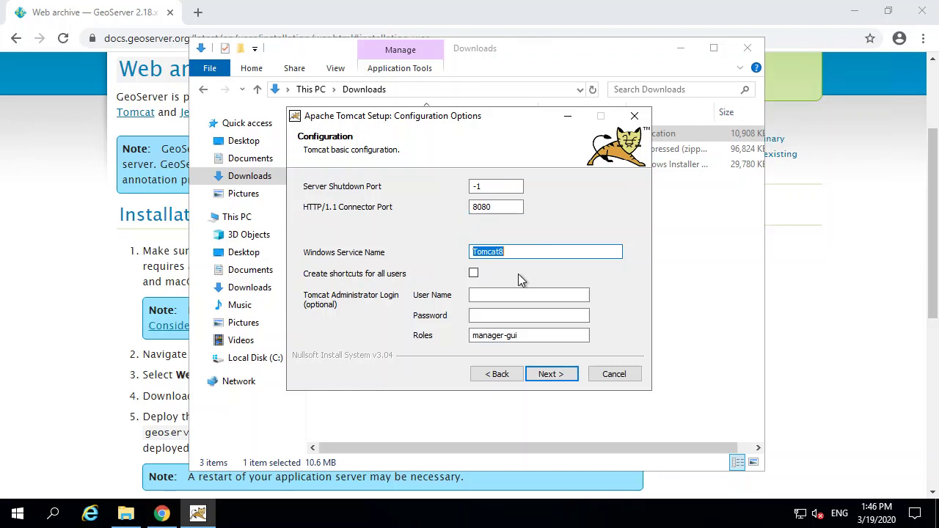
pyautogui.write('Geoserver')
pyautogui.click(498, 297)
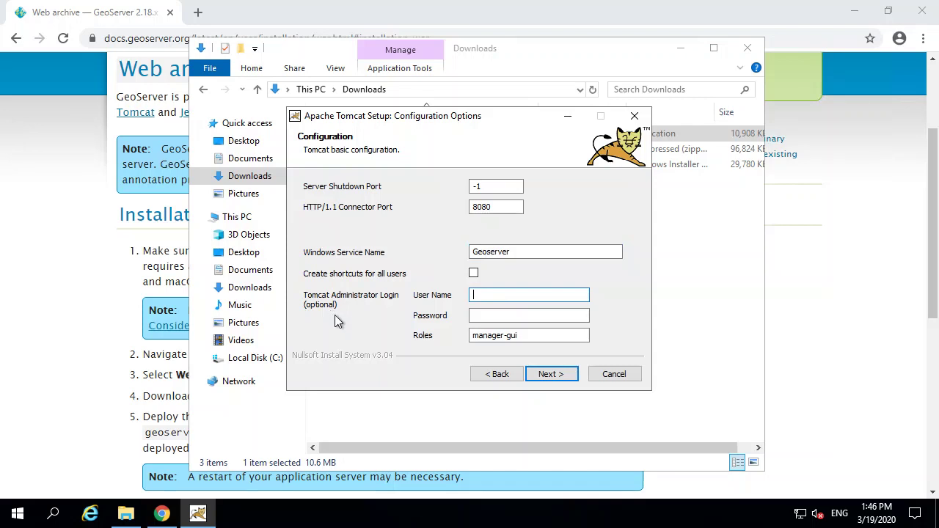
pyautogui.write('admin')
pyautogui.press('Tab')
pyautogui.write('geoserver')
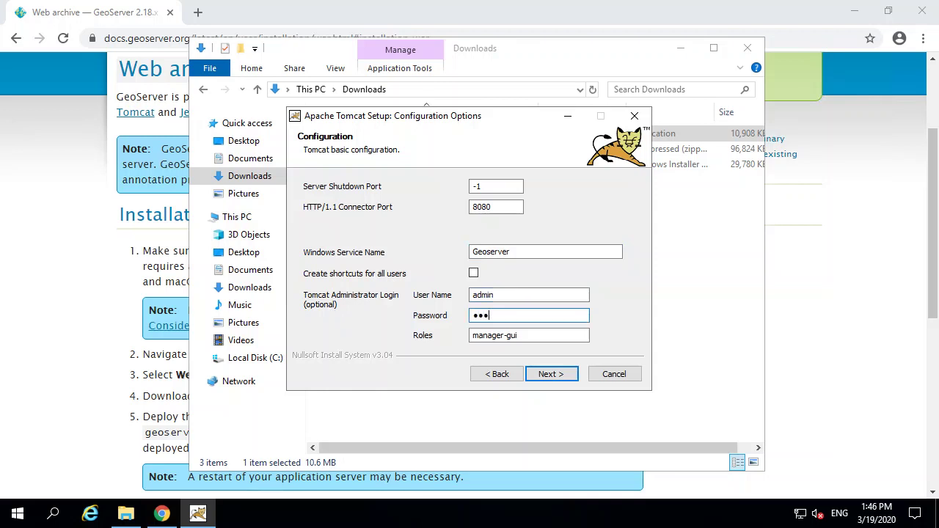
pyautogui.write('12')
pyautogui.moveTo(514, 207); pyautogui.dragTo(411, 224)
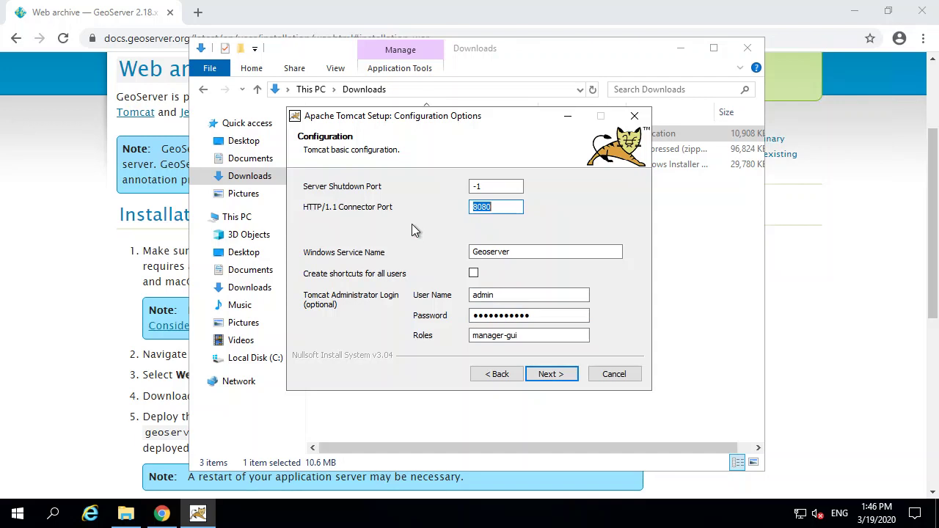
pyautogui.click(559, 373)
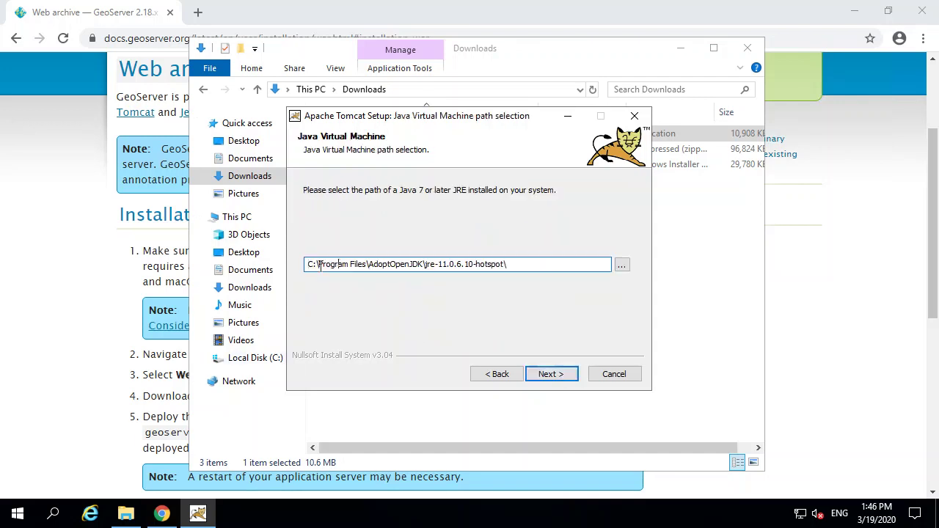
# Step: Leave the AdoptOpenJDK jre-11.0.6.10-hotspot path as Tomcat's Java runtime and continue
pyautogui.moveTo(320, 265); pyautogui.dragTo(528, 279)
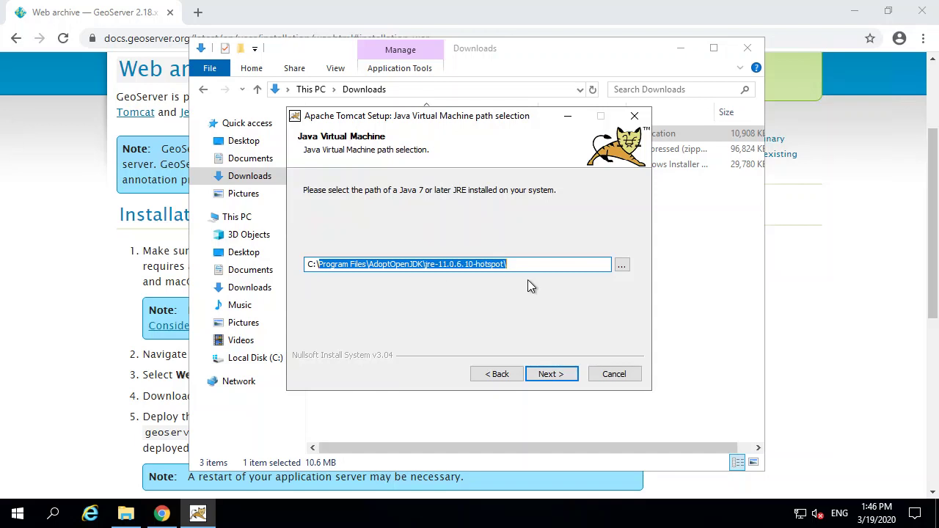
pyautogui.click(525, 269)
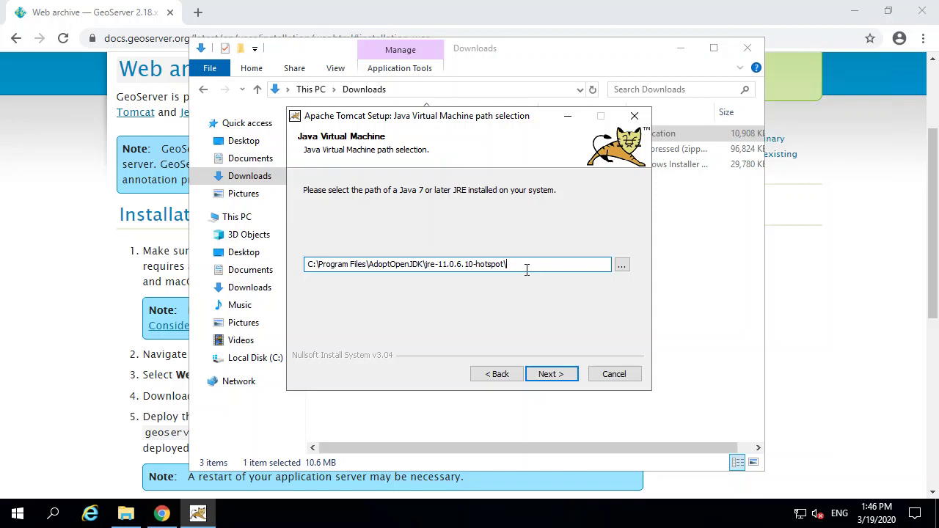
pyautogui.click(551, 375)
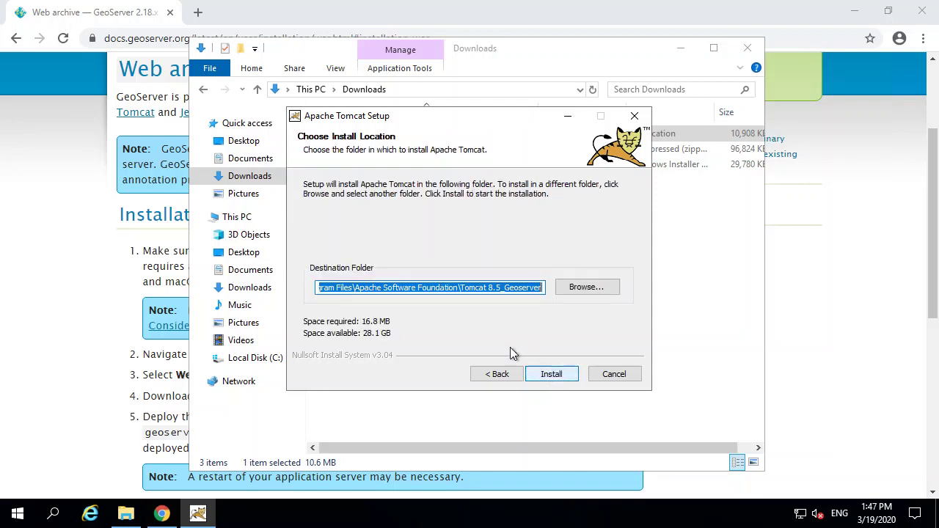
# Step: Trim the destination path, removing Program Files\Apache Software Foundation and the 8.5 version
pyautogui.click(361, 287)
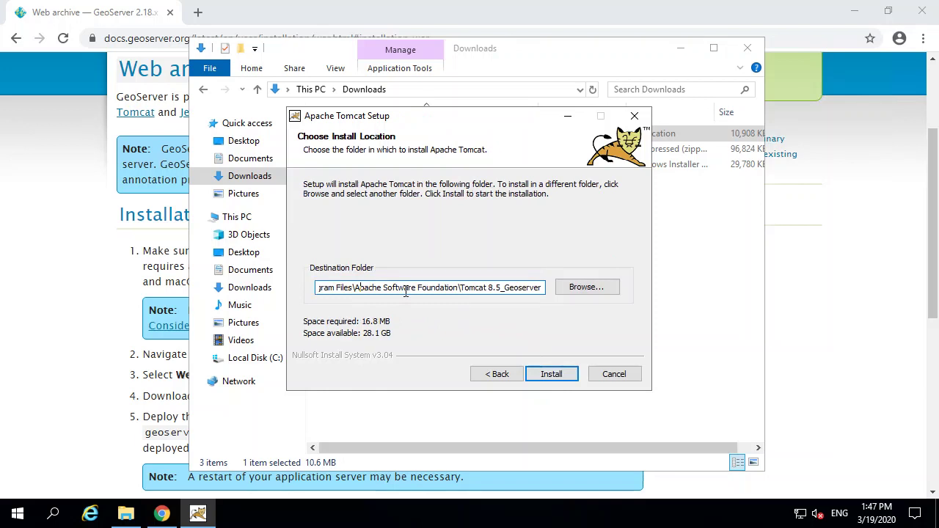
pyautogui.click(504, 287)
pyautogui.moveTo(459, 288); pyautogui.dragTo(332, 277)
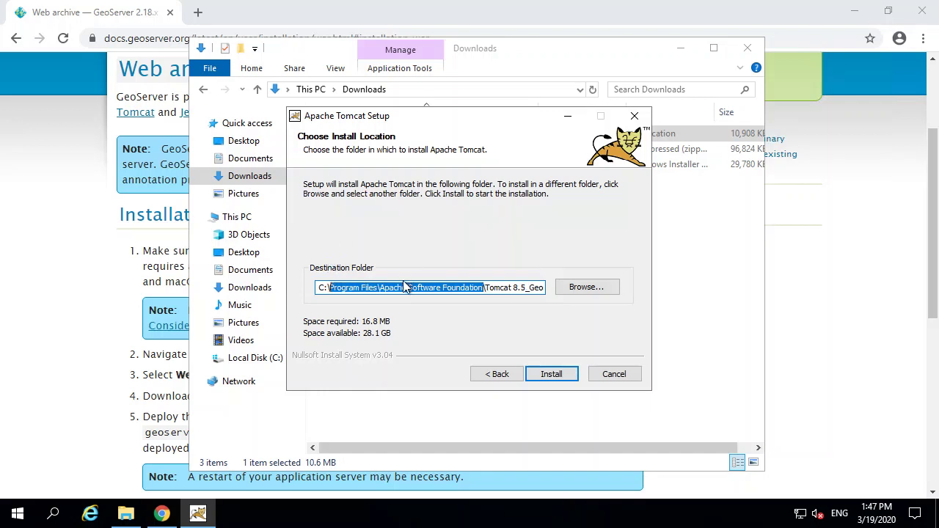
pyautogui.press('BackSpace')
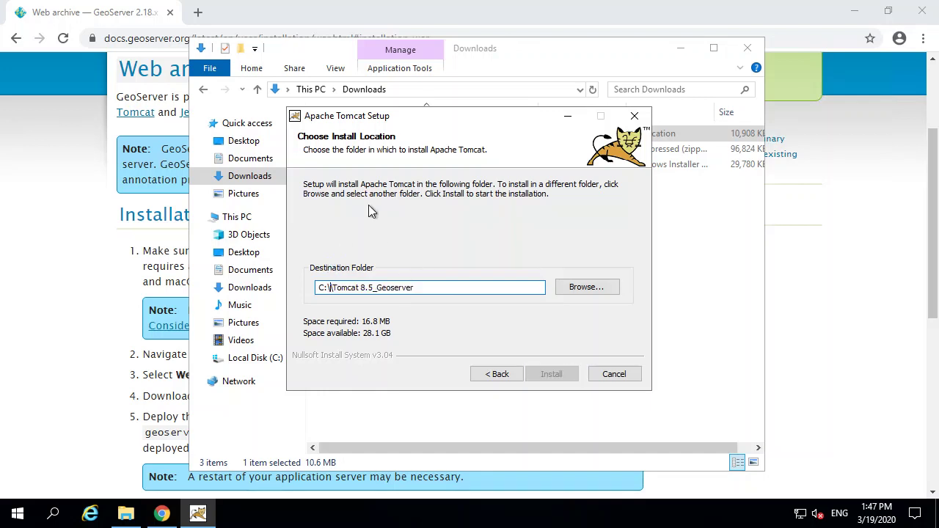
pyautogui.press('BackSpace')
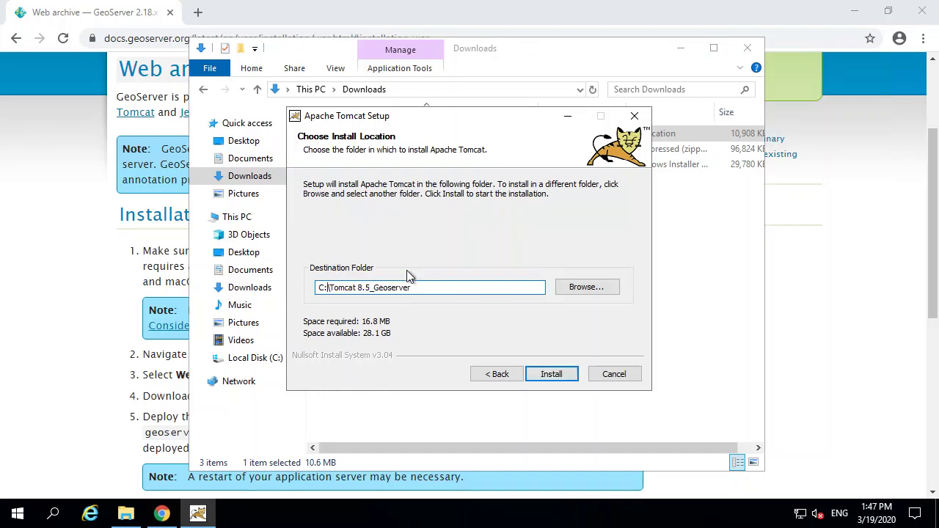
pyautogui.click(397, 288)
pyautogui.click(371, 287)
pyautogui.press('BackSpace')
pyautogui.press('BackSpace')
pyautogui.press('BackSpace')
pyautogui.press('BackSpace')
# Step: Confirm the destination reads C:\Tomcat_Geoserver and start the installation
pyautogui.doubleClick(386, 287)
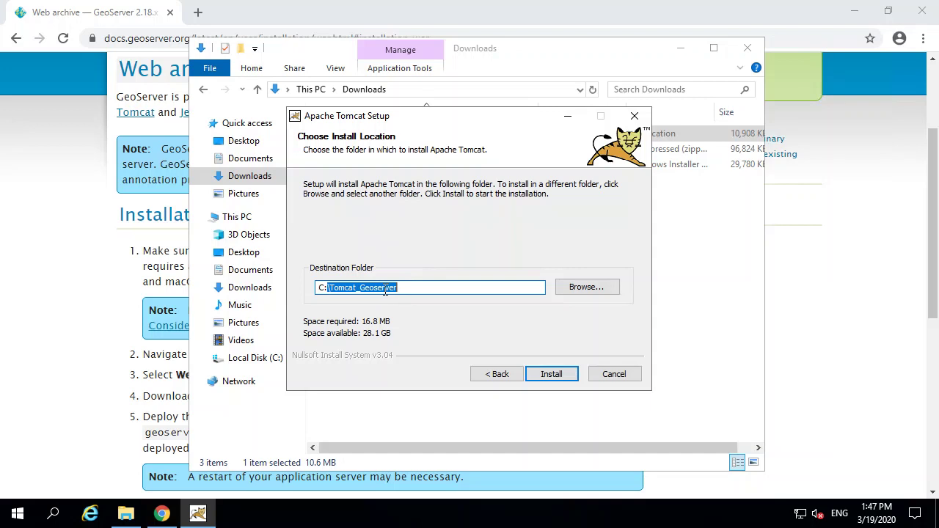
pyautogui.click(386, 287)
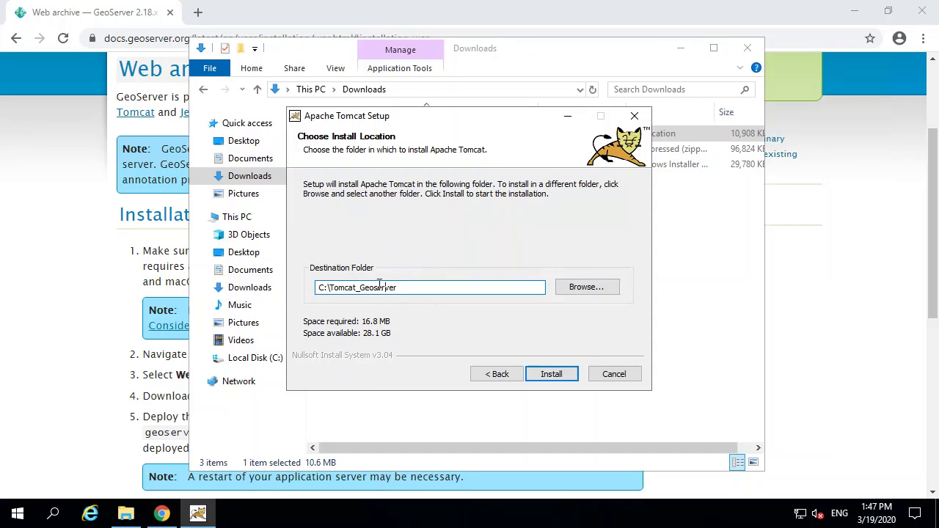
pyautogui.moveTo(415, 287); pyautogui.dragTo(362, 296)
pyautogui.click(410, 287)
pyautogui.click(561, 375)
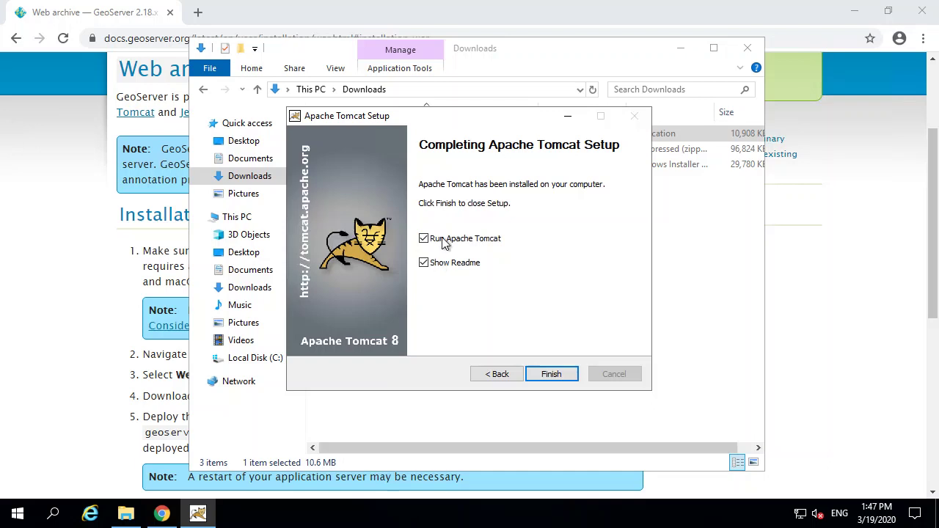
# Step: Untick Show Readme, keep Run Apache Tomcat checked, and finish the setup
pyautogui.click(444, 264)
pyautogui.click(551, 374)
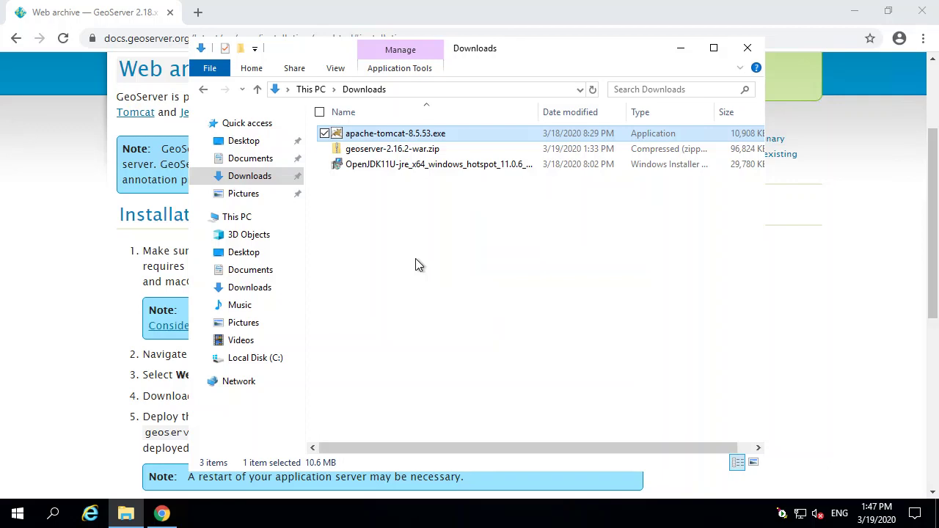
pyautogui.click(168, 515)
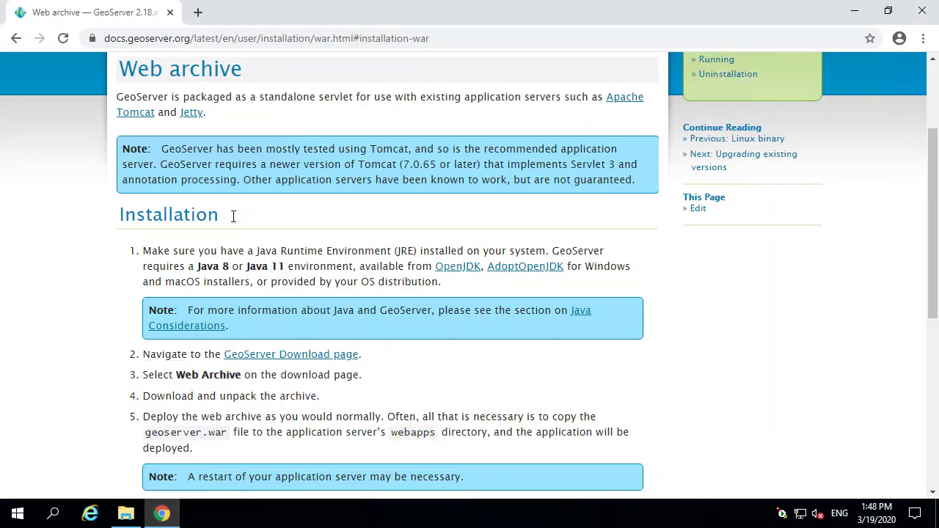
# Step: Load localhost:8080 in a new Chrome tab to see the Apache Tomcat 8.5.53 page
pyautogui.click(198, 12)
pyautogui.write('localh')
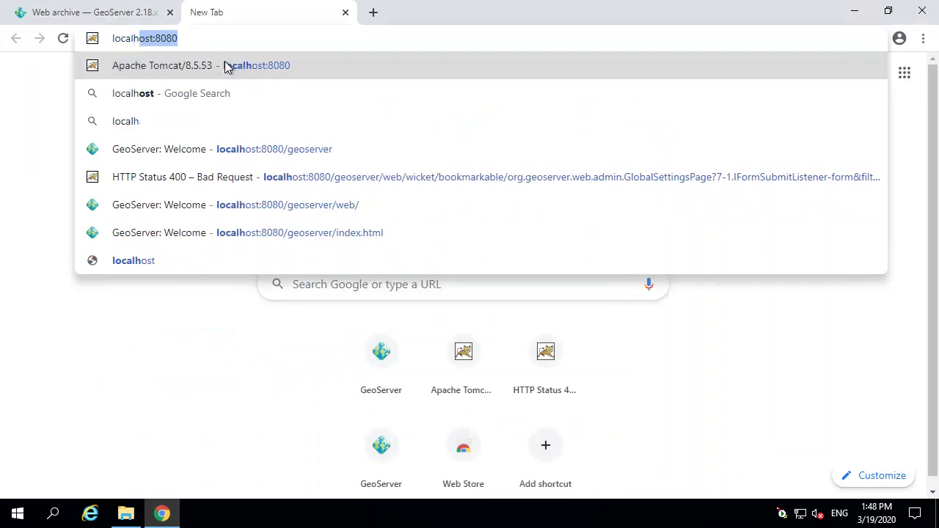
pyautogui.press('Right')
pyautogui.click(227, 66)
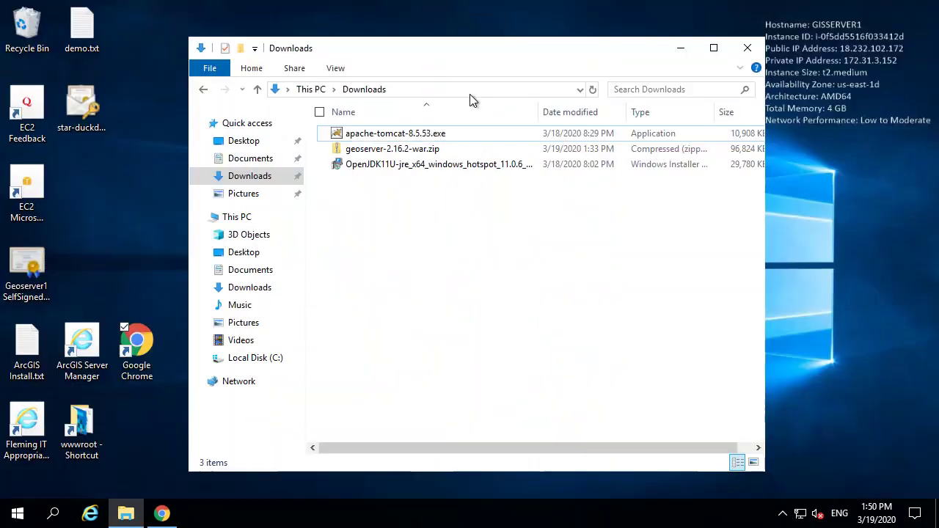
# Step: Extract geoserver-2.16.2-war.zip into its suggested Downloads subfolder
pyautogui.click(433, 151)
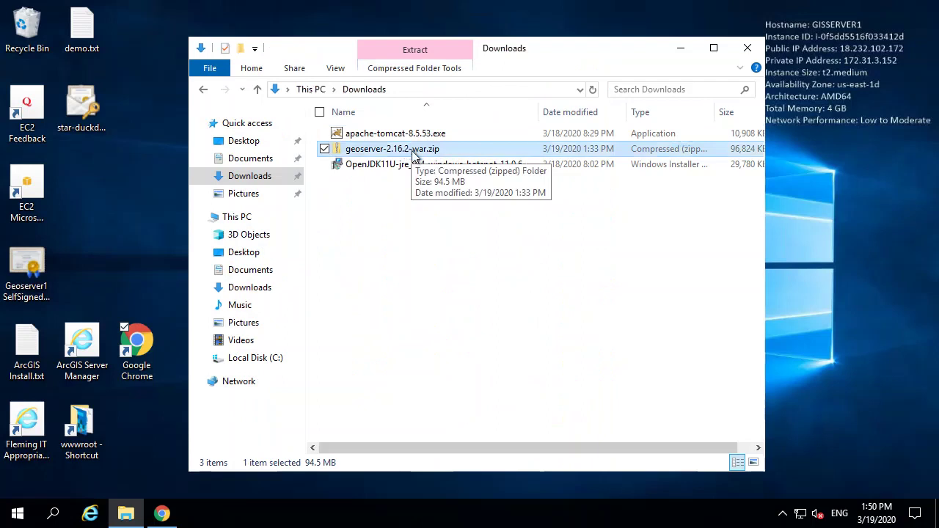
pyautogui.rightClick(413, 152)
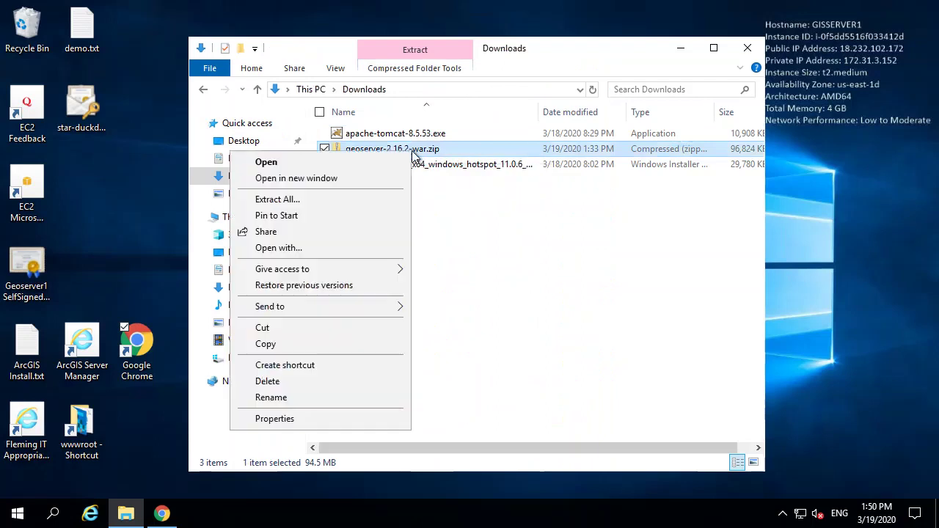
pyautogui.click(325, 198)
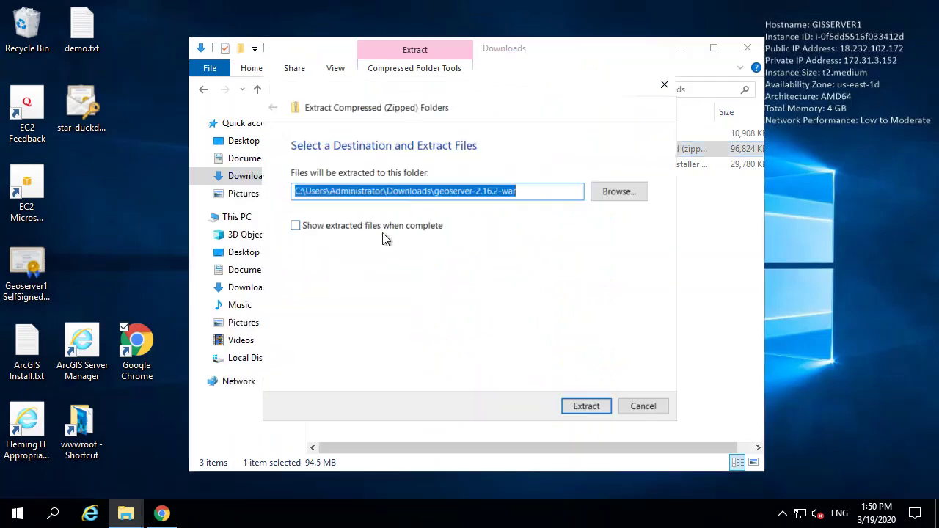
pyautogui.click(583, 406)
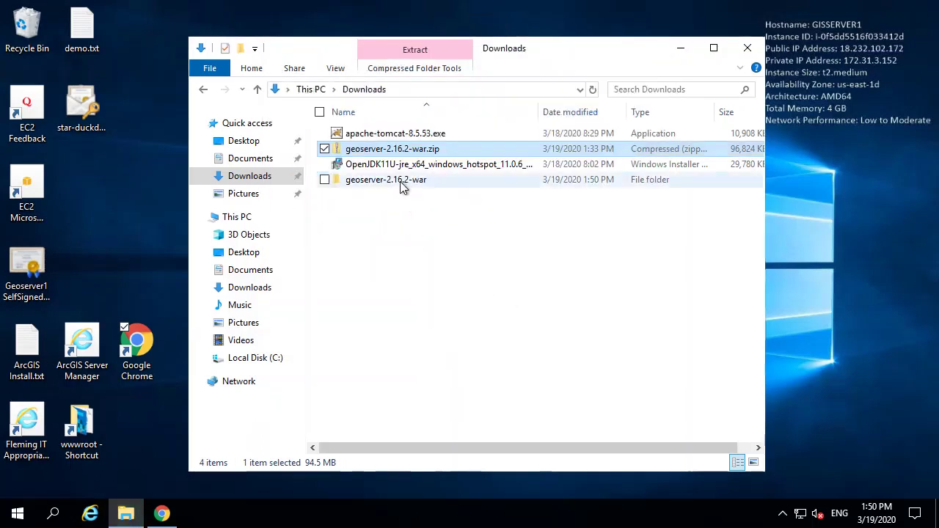
# Step: Open the extracted geoserver-2.16.2-war folder and select geoserver.war
pyautogui.doubleClick(402, 184)
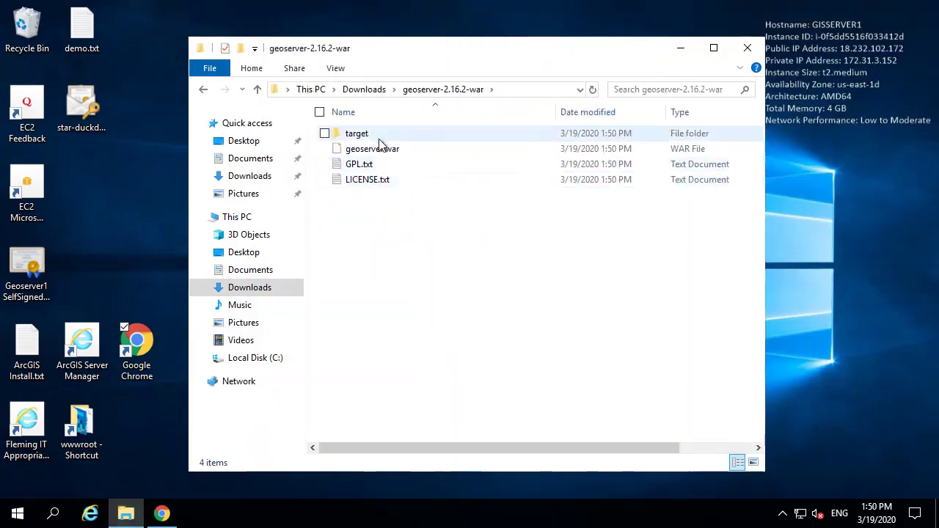
pyautogui.click(384, 151)
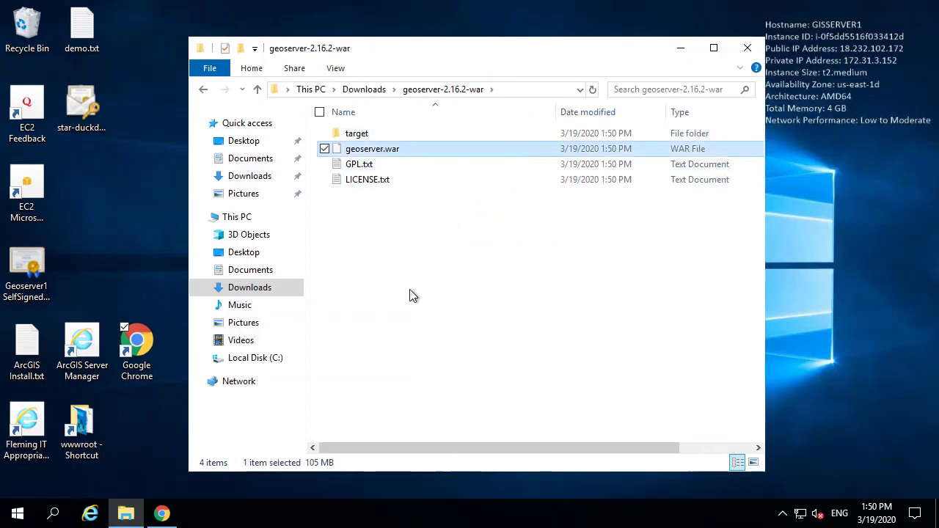
pyautogui.moveTo(556, 110); pyautogui.dragTo(520, 113)
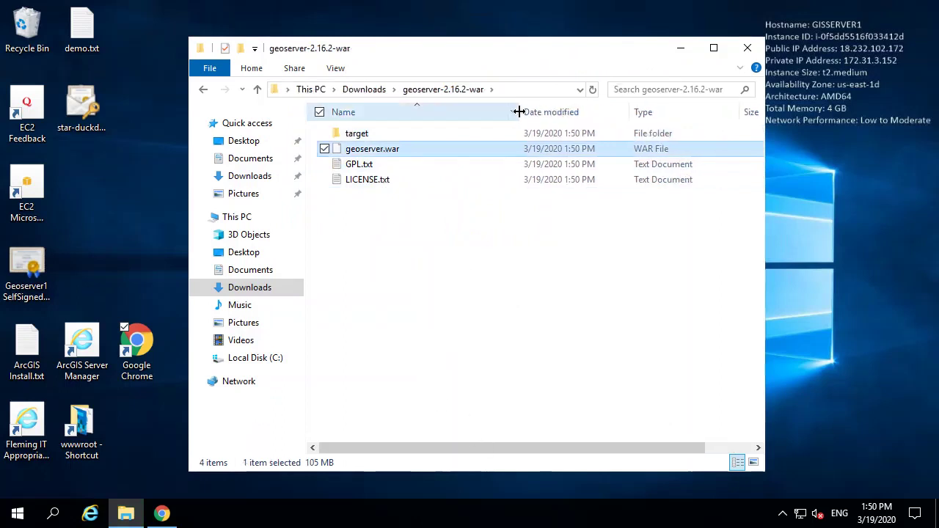
pyautogui.moveTo(557, 448); pyautogui.dragTo(457, 440)
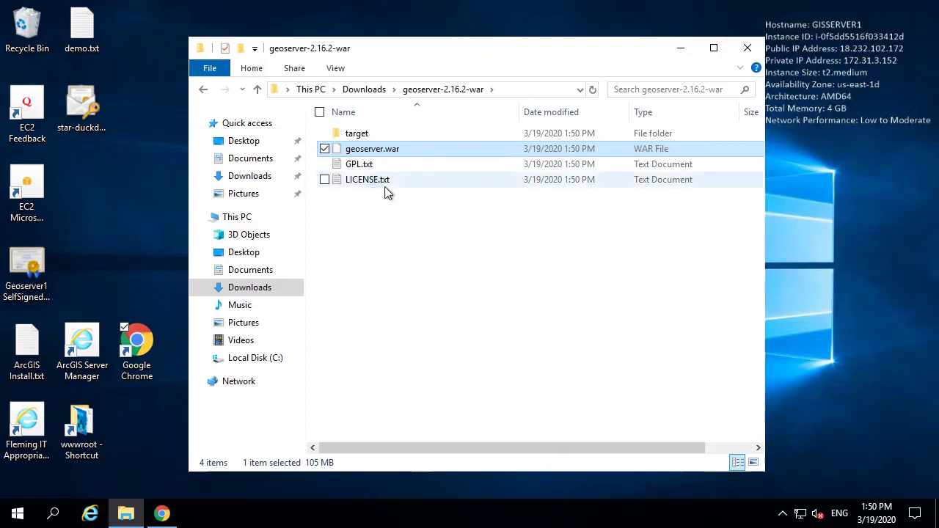
pyautogui.rightClick(389, 152)
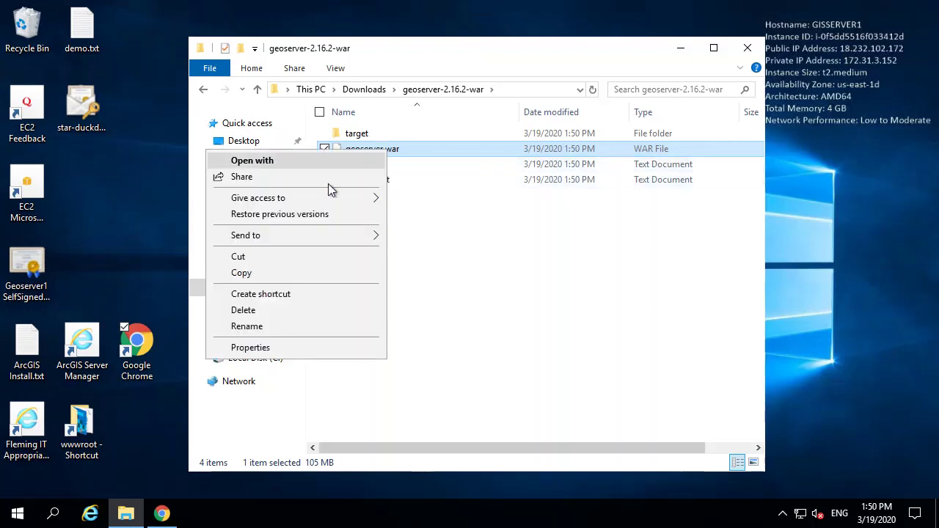
# Step: Copy geoserver.war and navigate to the C:\Tomcat_Geoserver\webapps folder
pyautogui.click(284, 272)
pyautogui.click(263, 357)
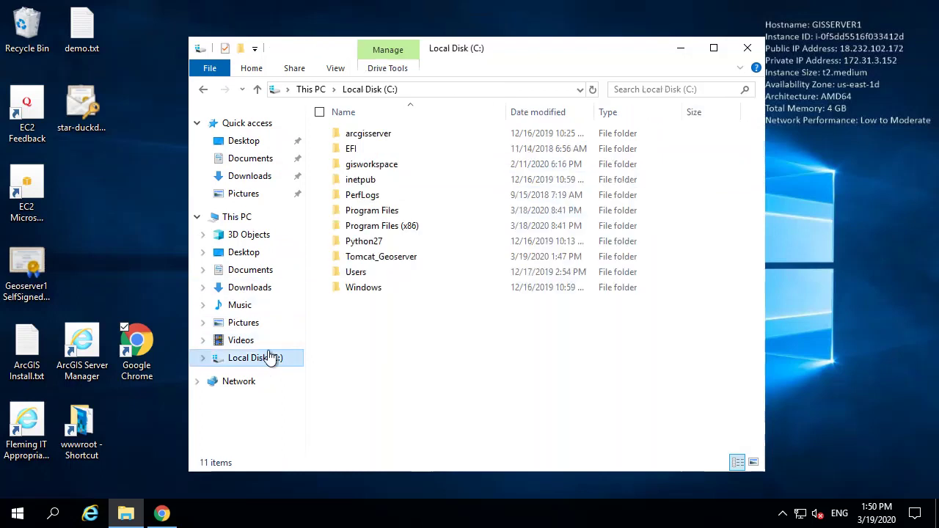
pyautogui.click(391, 261)
pyautogui.doubleClick(391, 262)
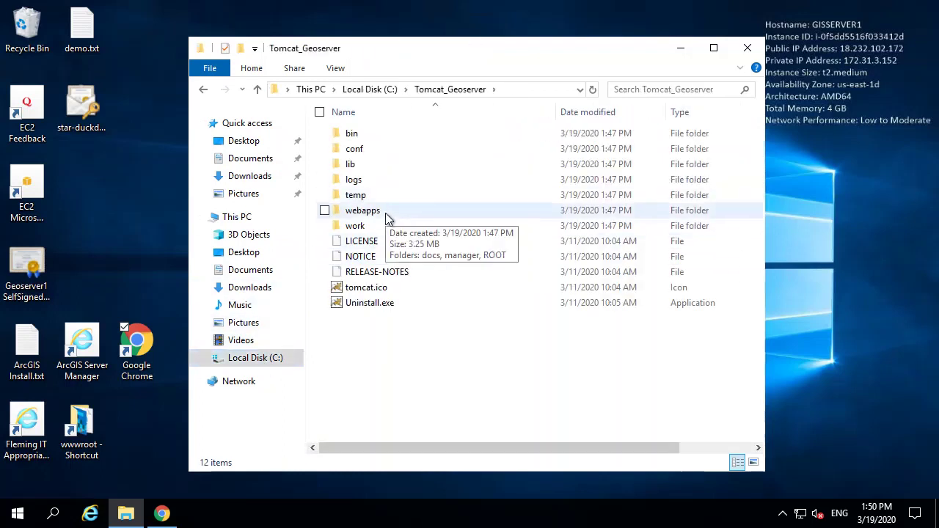
pyautogui.doubleClick(385, 213)
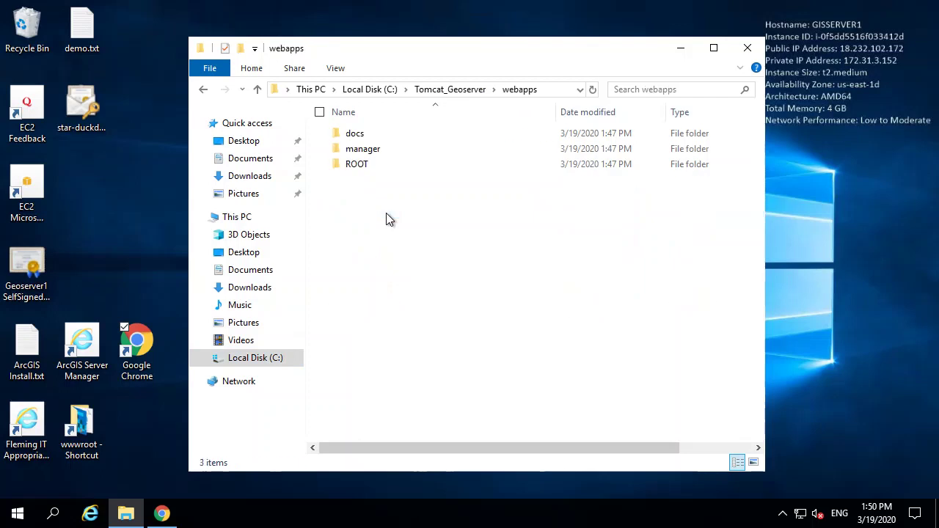
pyautogui.doubleClick(368, 165)
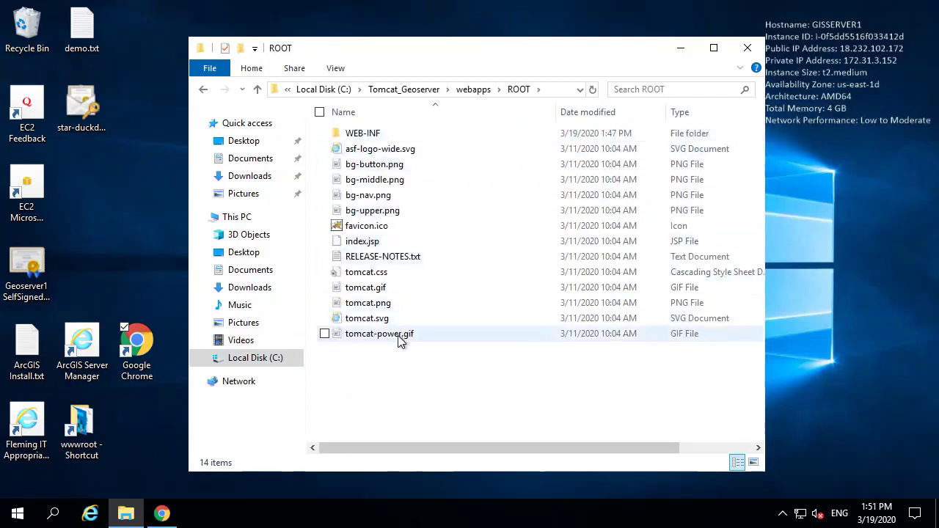
pyautogui.click(474, 90)
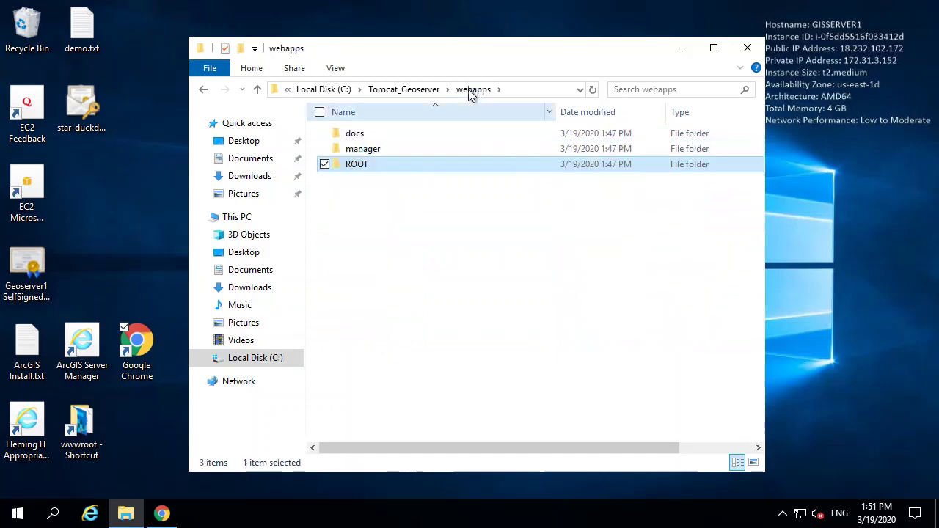
pyautogui.click(451, 248)
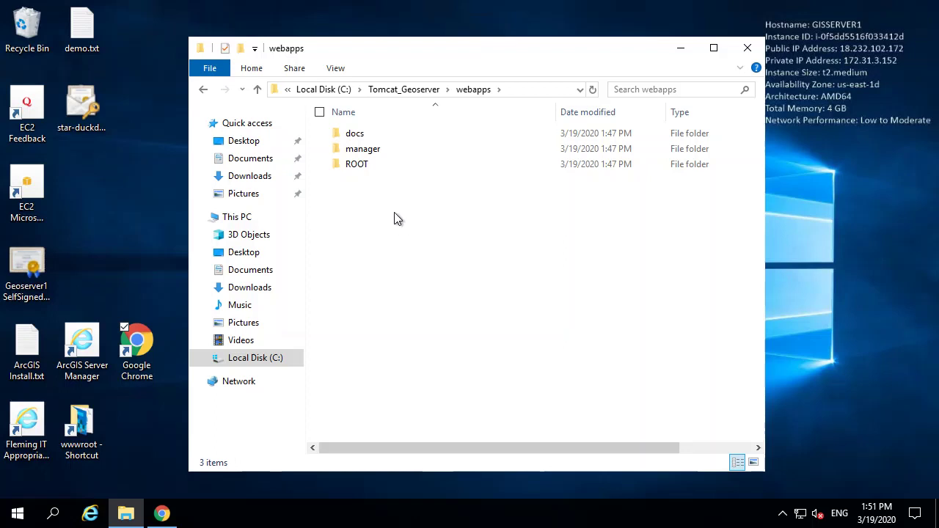
# Step: Paste geoserver.war into webapps and open the geoserver folder Tomcat unpacked
pyautogui.hotkey('ctrl', 'v')
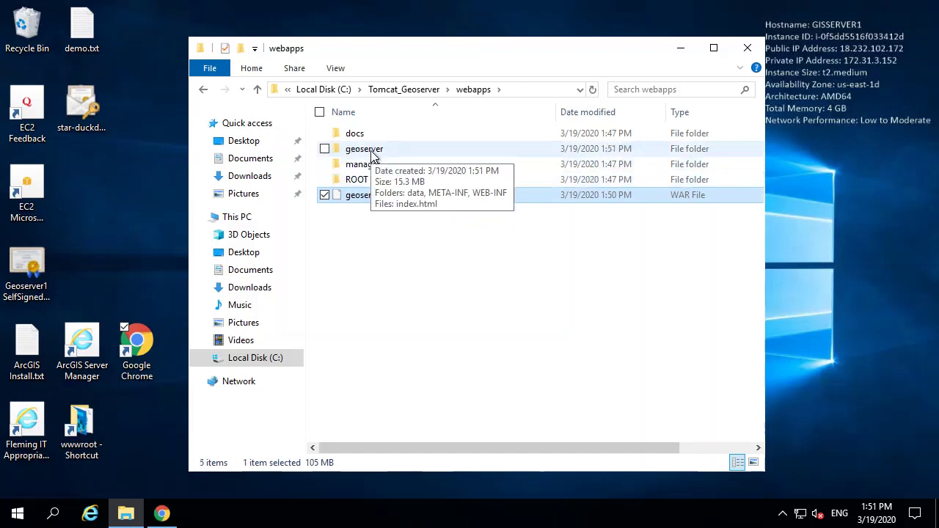
pyautogui.click(372, 153)
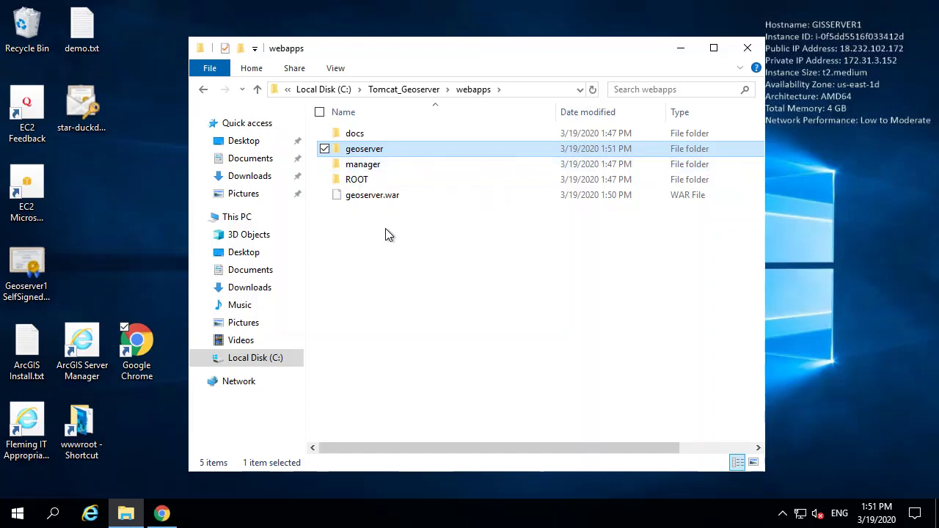
pyautogui.doubleClick(392, 149)
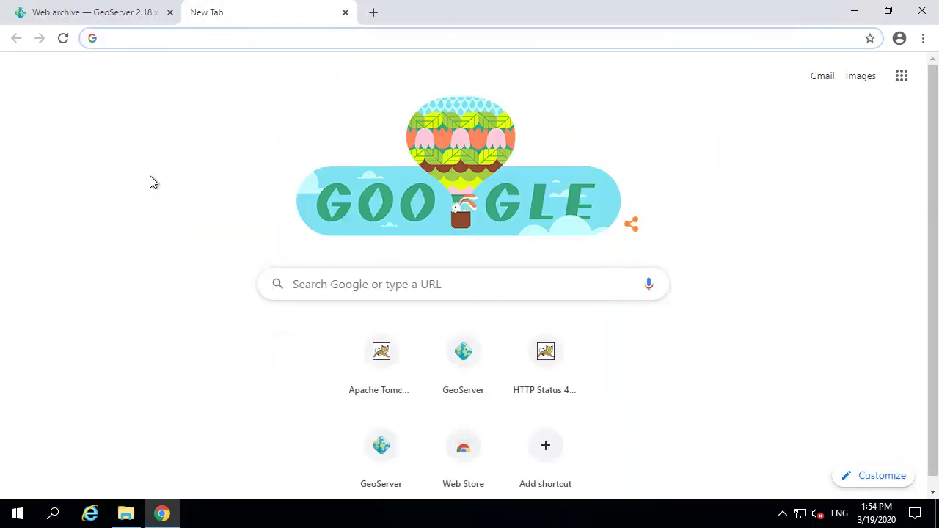
# Step: Load localhost:8080/geoserver in Chrome, then log in with the administrator username and retyped password
pyautogui.hotkey('ctrl', 'v')
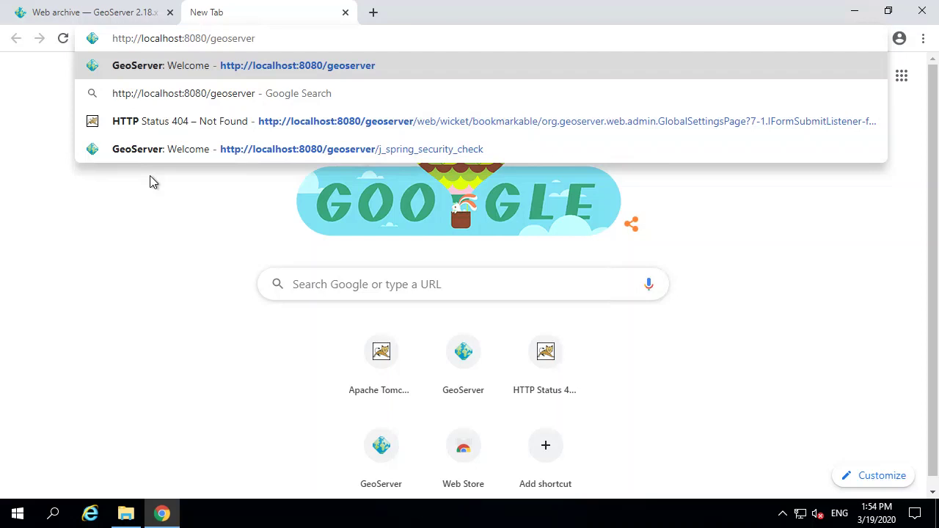
pyautogui.press('Return')
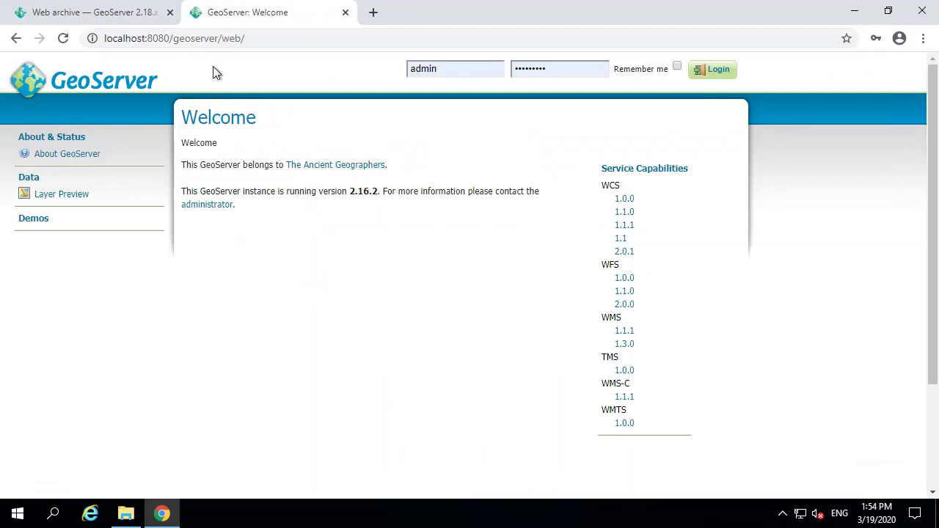
pyautogui.click(457, 72)
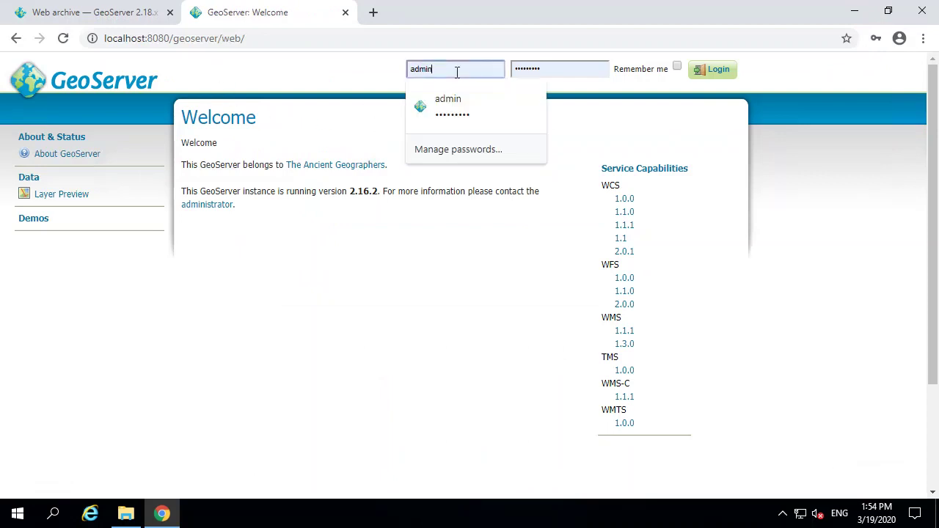
pyautogui.doubleClick(545, 70)
pyautogui.write('ge')
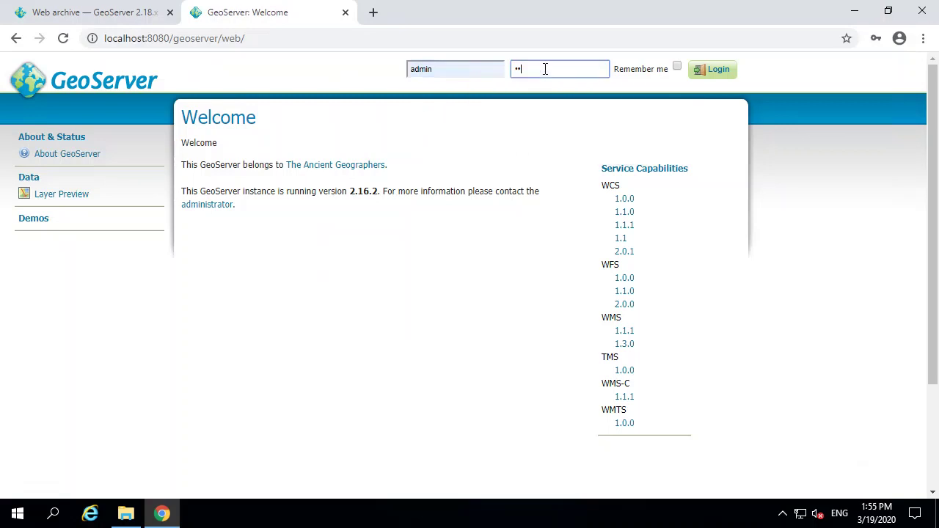
pyautogui.write('oserver')
pyautogui.click(700, 70)
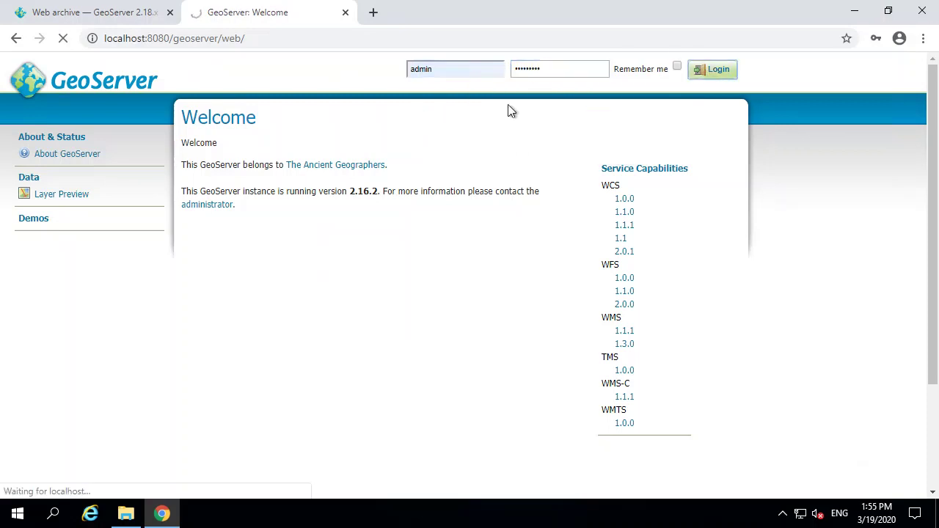